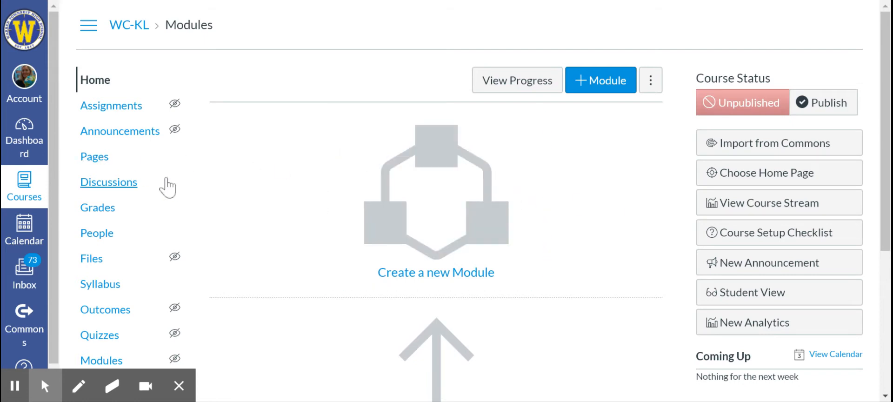
Open the full list of course pages and unpublish the My Course Home page
left_click(95, 159)
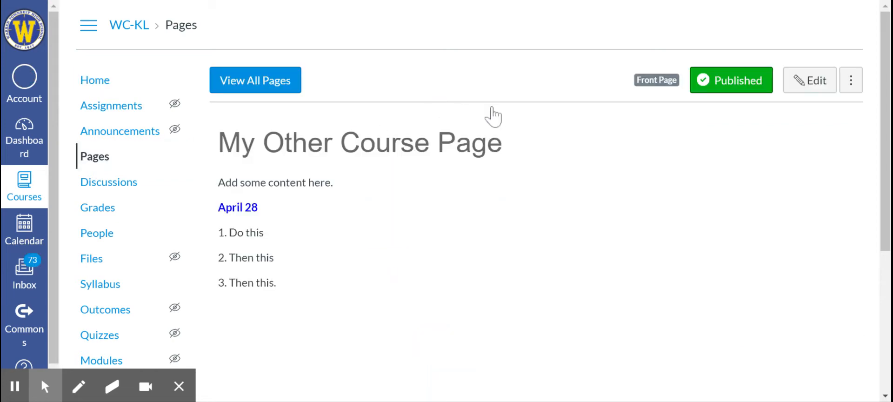
left_click(270, 86)
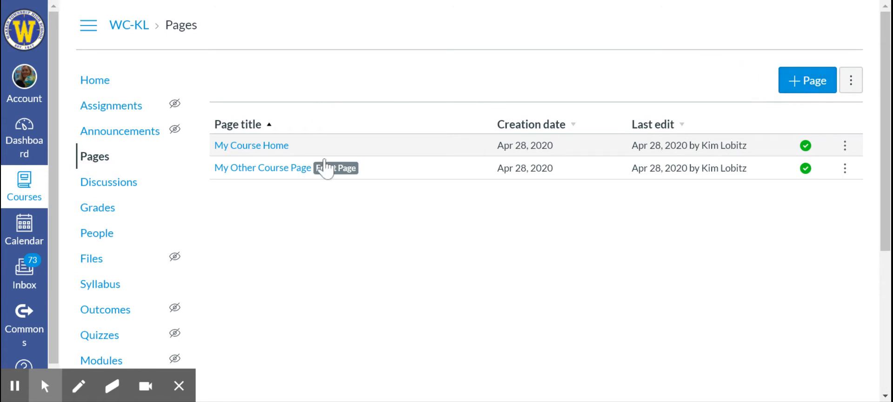
left_click(805, 146)
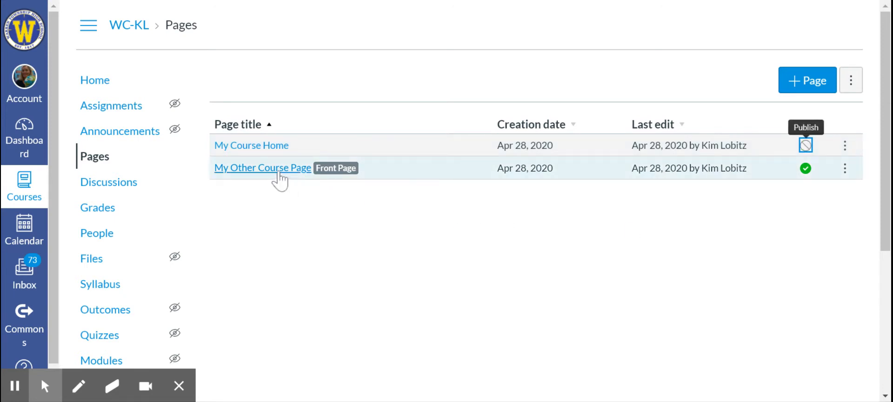
Open the My Course Home page for editing and check the assignments available for linking
left_click(261, 148)
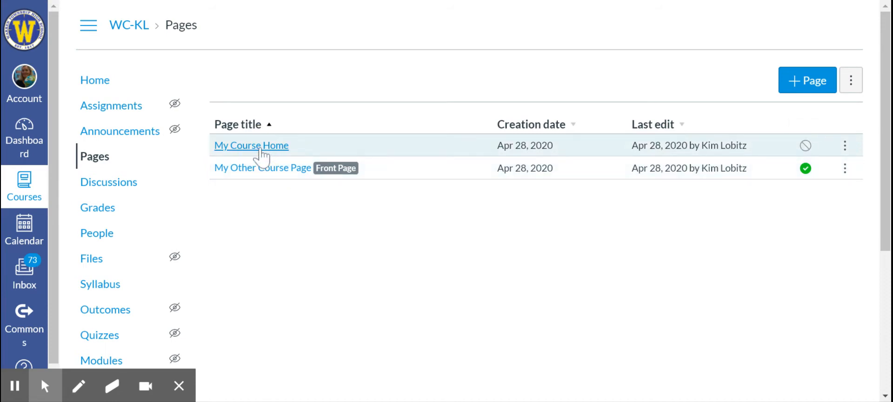
left_click(260, 148)
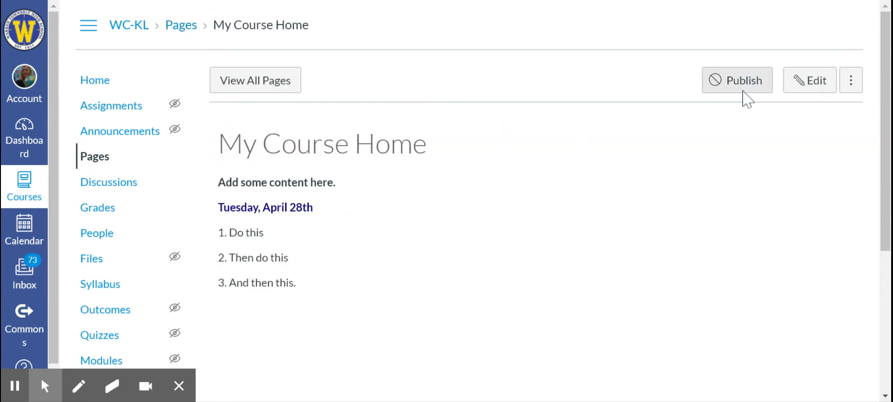
left_click(802, 87)
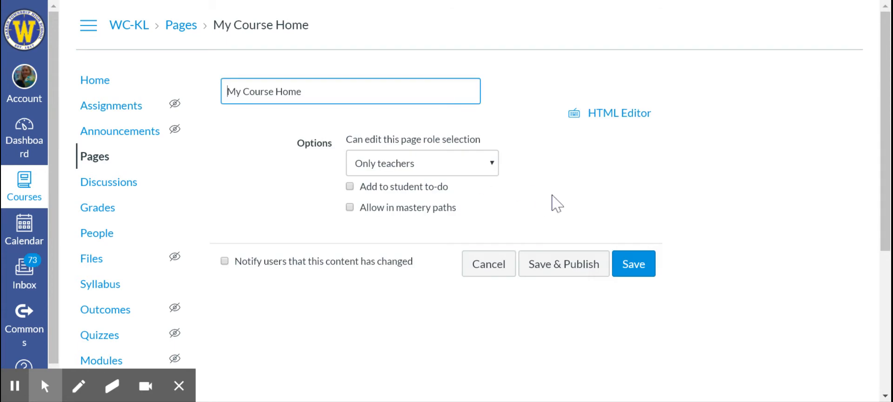
scroll(556, 204, "down", 1)
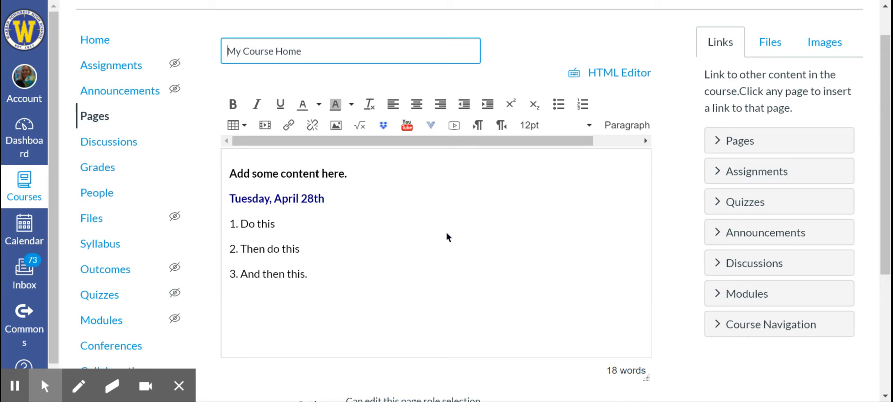
left_click(724, 173)
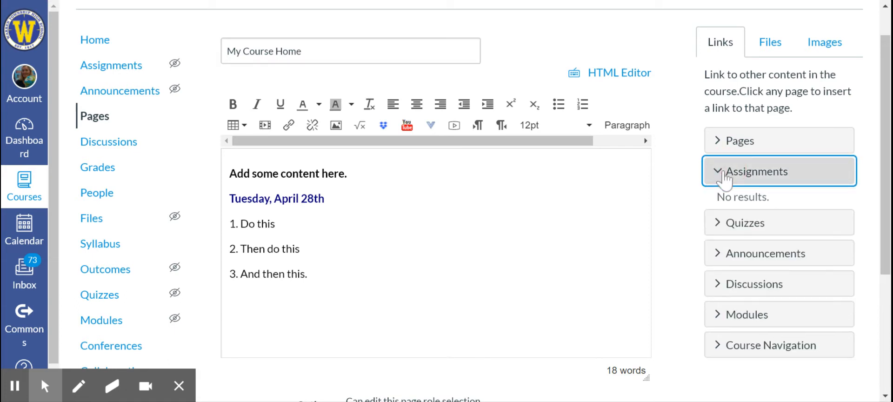
left_click(723, 173)
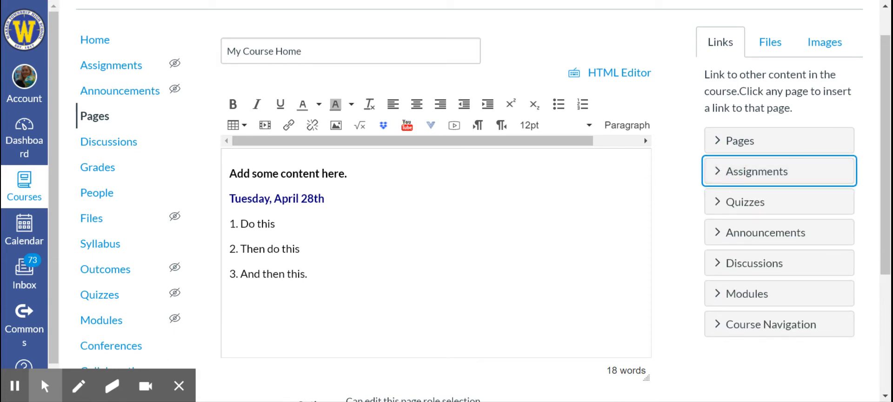
Insert a table with five columns and one row below the line "3. And then this."
left_click(321, 280)
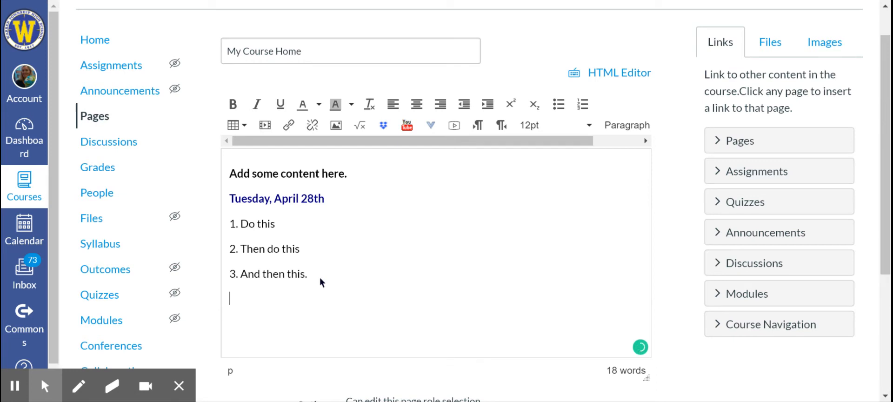
left_click(238, 125)
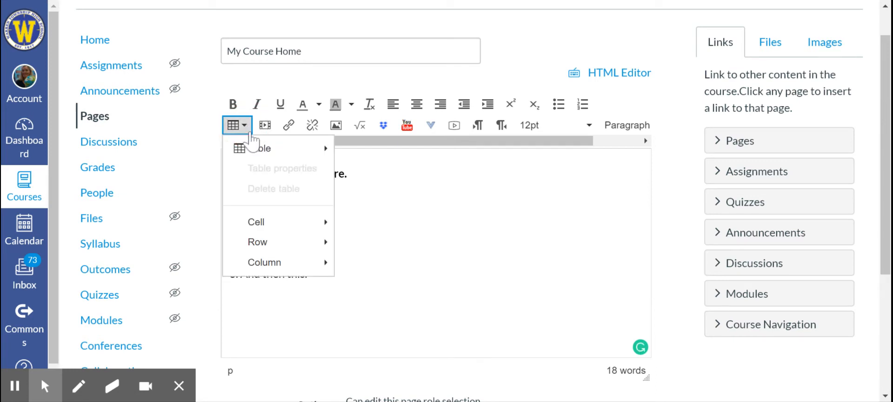
mouse_move(305, 149)
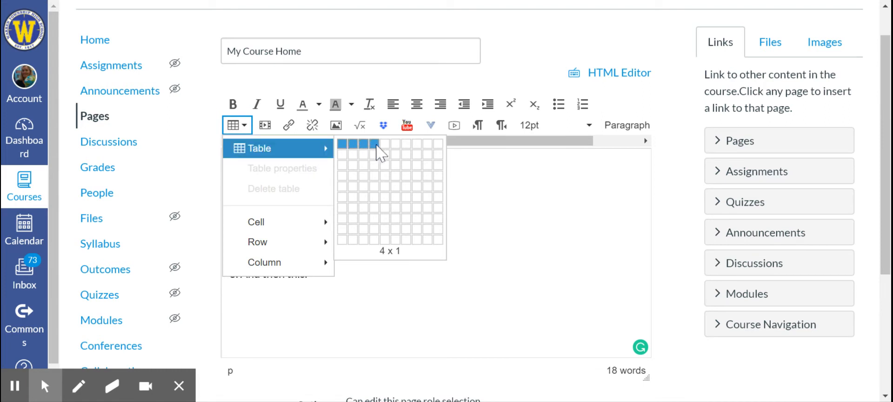
left_click(385, 143)
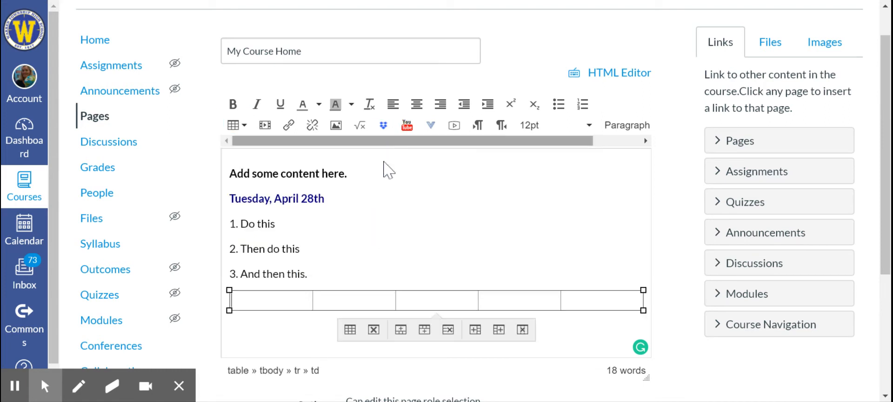
Fill the first three table cells with "Monday 4/27", "Tuesday 4/28" and "Wednesday 4/29"
type("Monday")
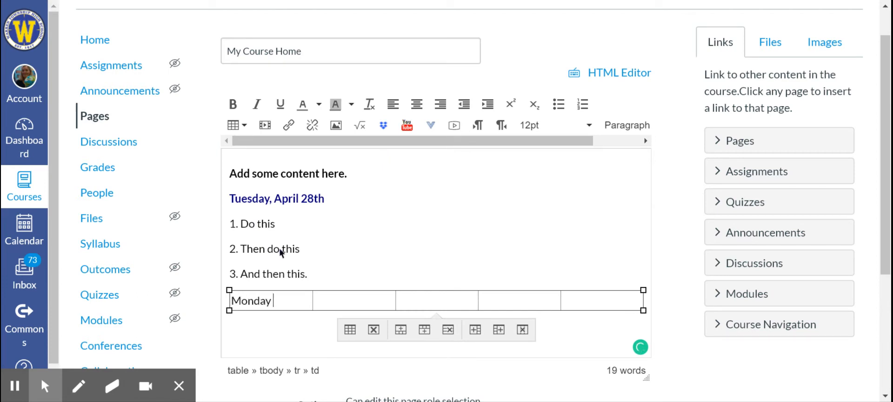
type(" 4/")
type("27")
type("Tuesda")
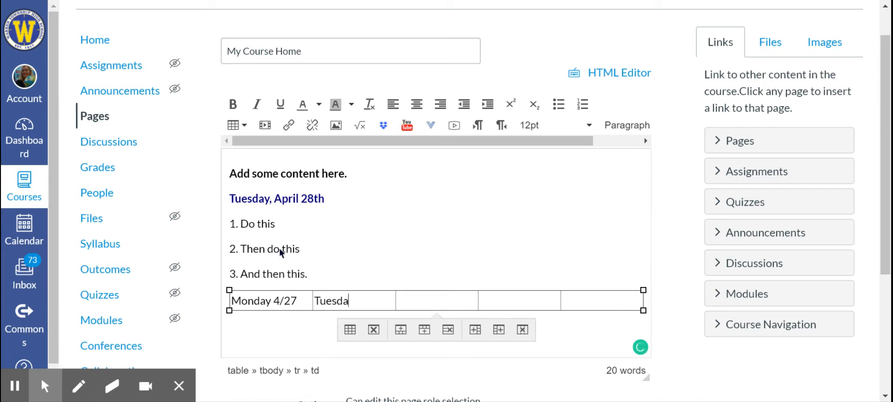
type("y 4/28")
key("Tab")
type("Wednesday ")
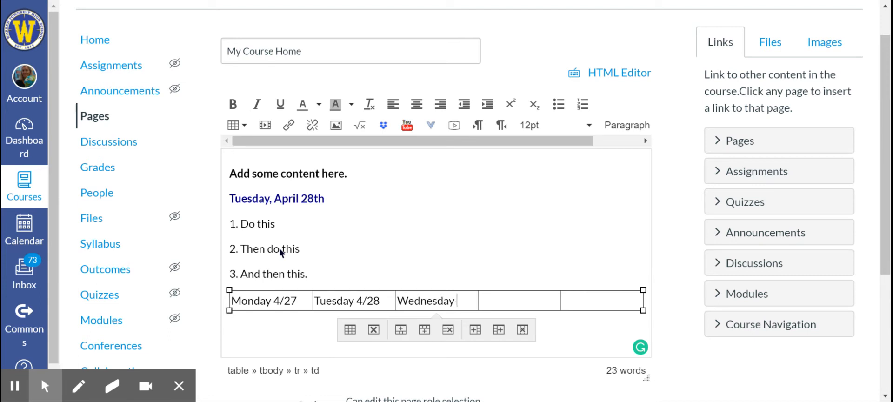
type("4/29")
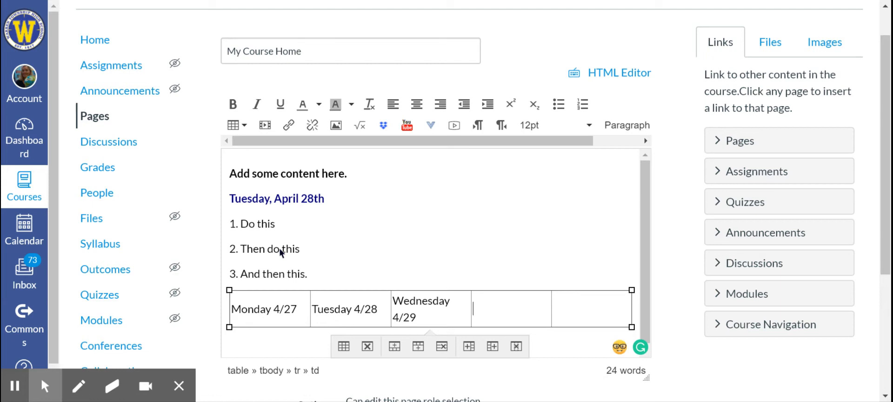
Enter "Thursday 4/30" and "Friday 5/1" in the last two cells of the table's day row
type("Tho")
key("BackSpace")
type("ur")
type("day")
key("BackSpace")
key("BackSpace")
key("BackSpace")
type("sday")
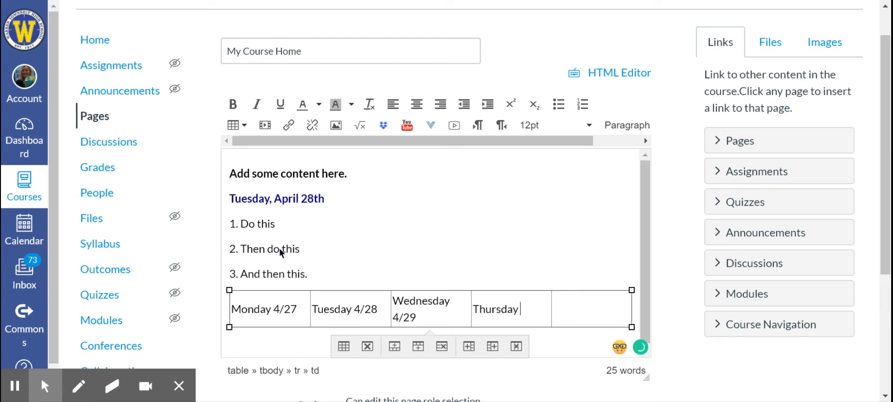
type(" 4/30")
key("Tab")
type("Friday")
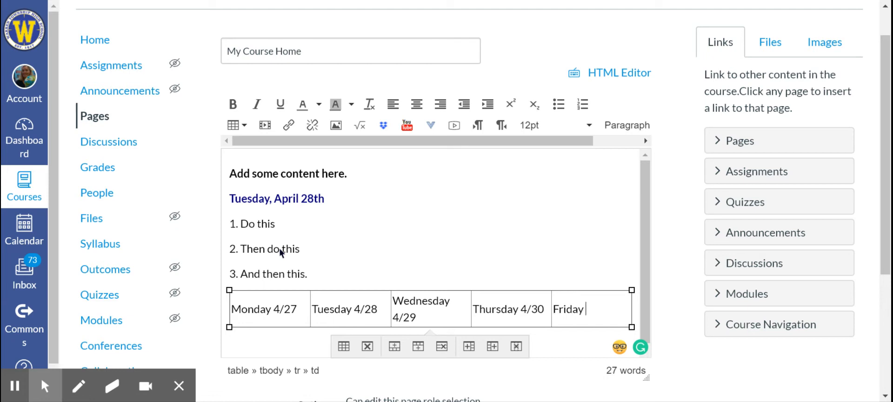
type(" 5/1")
Add a second table row and fill its first four cells with "Add whatever txt here", "and here", "and her" and "and here"
key("Tab")
type("A")
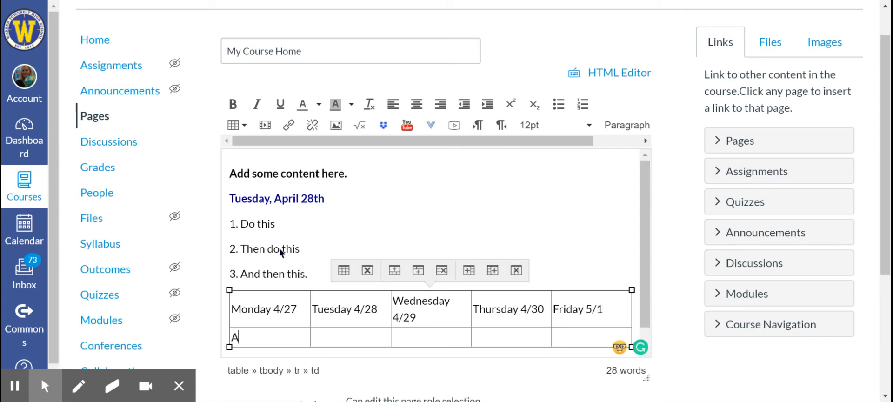
type("dd whatev")
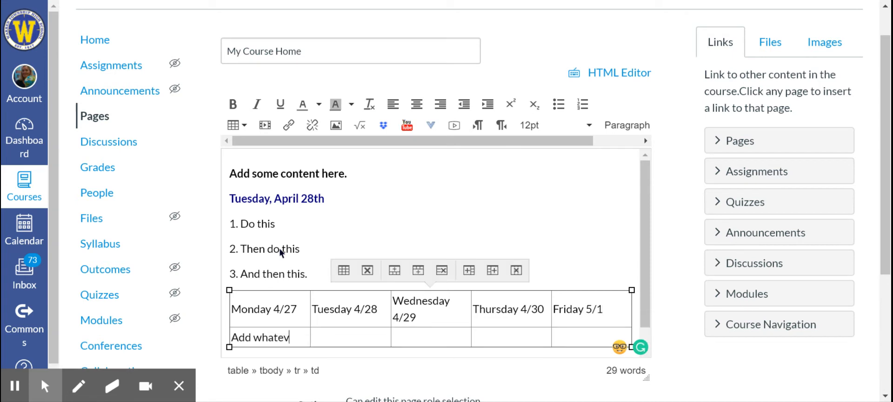
type("er txt here")
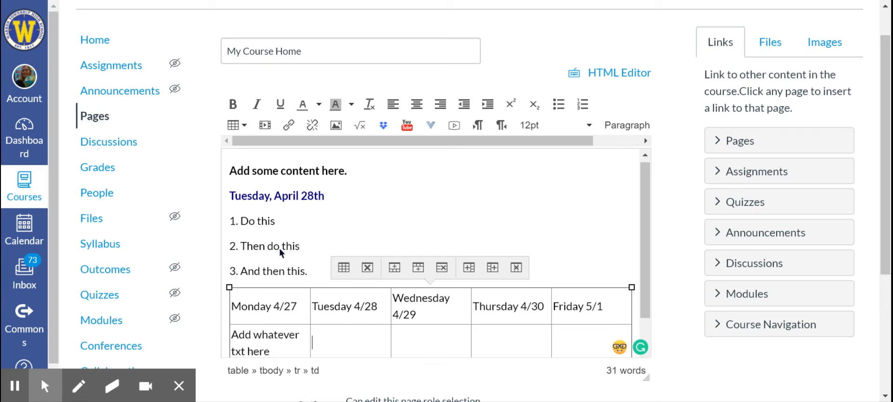
key("Tab")
type("and here")
key("Tab")
type("and her")
key("Tab")
type("and h")
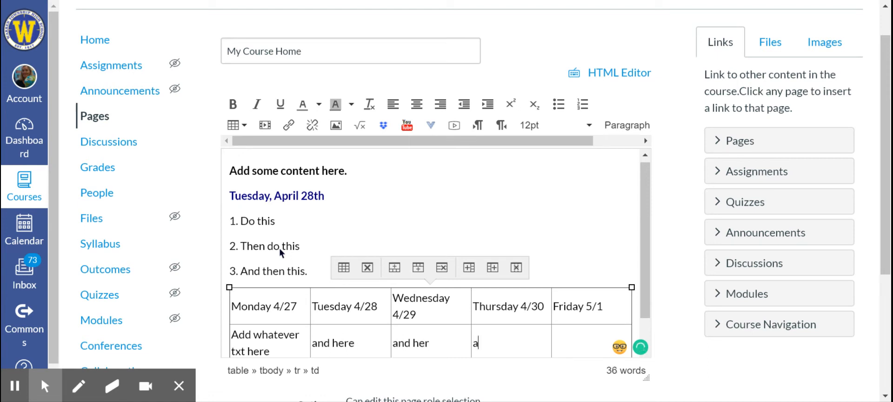
type("ere")
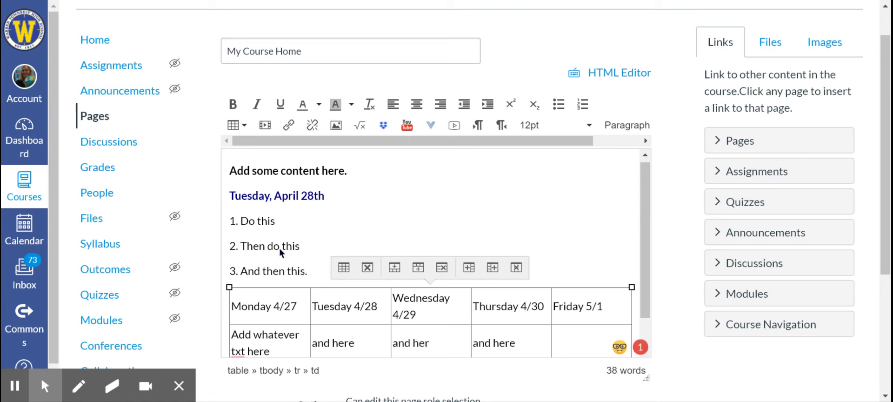
Save the edited My Course Home page with its new weekly table, without publishing it
scroll(430, 253, "down", 1)
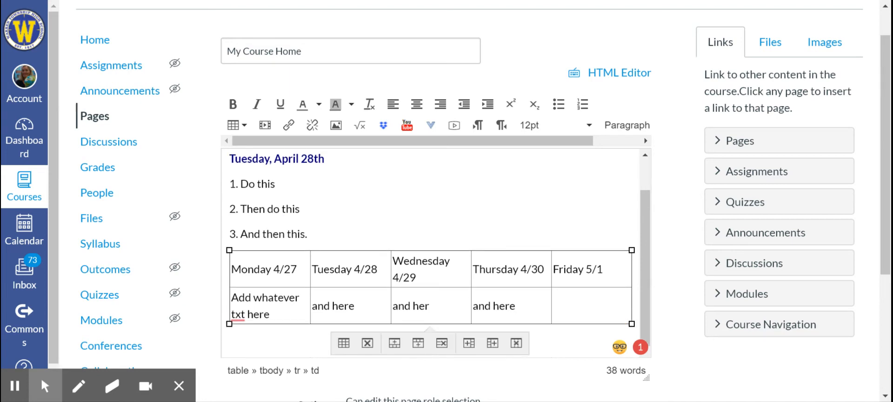
scroll(668, 279, "down", 4)
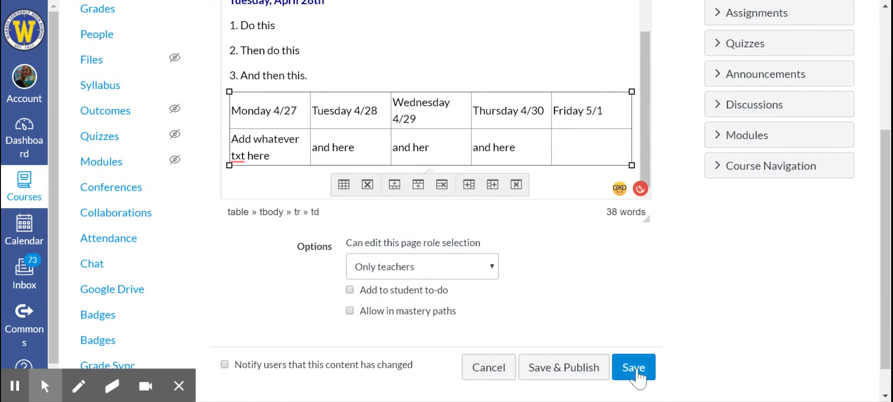
left_click(634, 368)
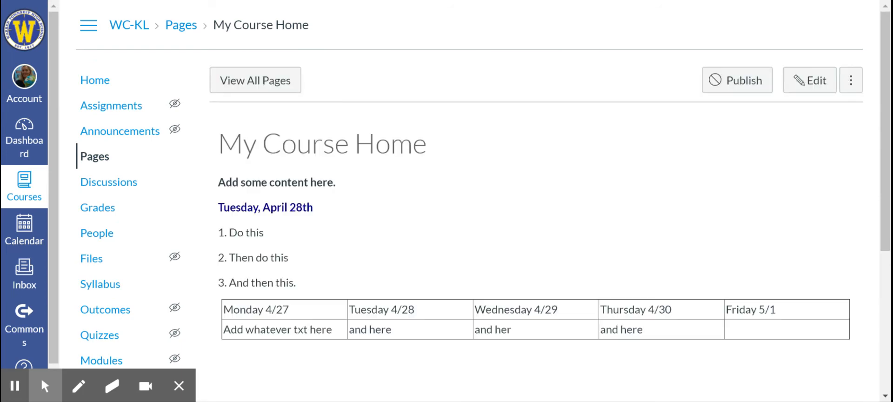
Publish My Course Home from the list of all pages and set it as the front page
left_click(255, 88)
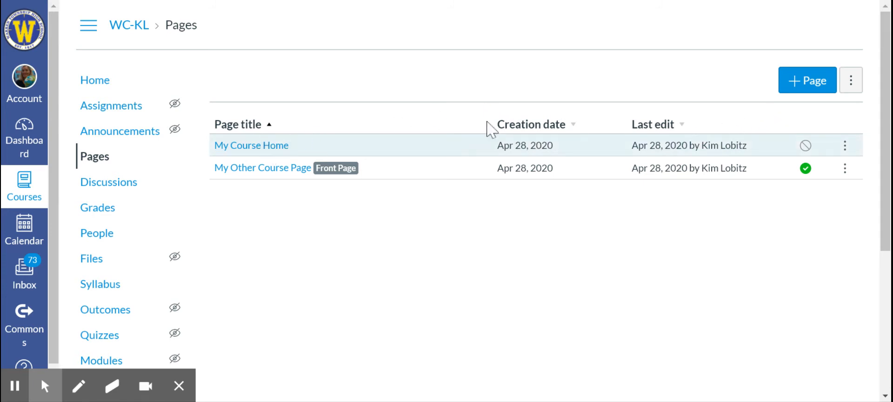
left_click(844, 145)
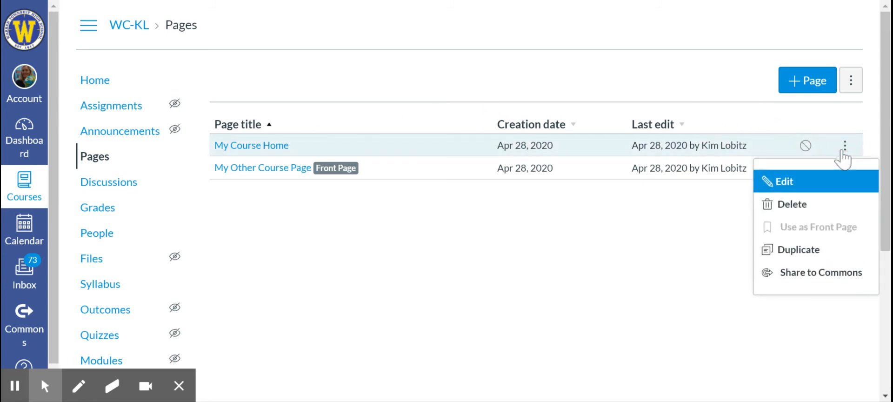
left_click(805, 146)
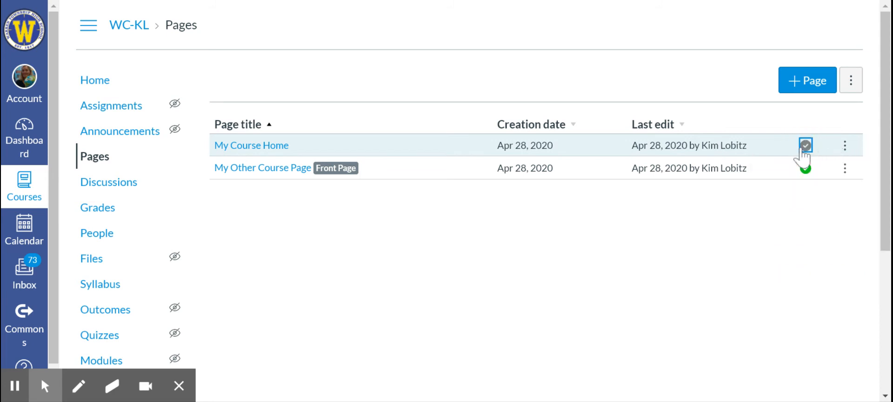
left_click(845, 147)
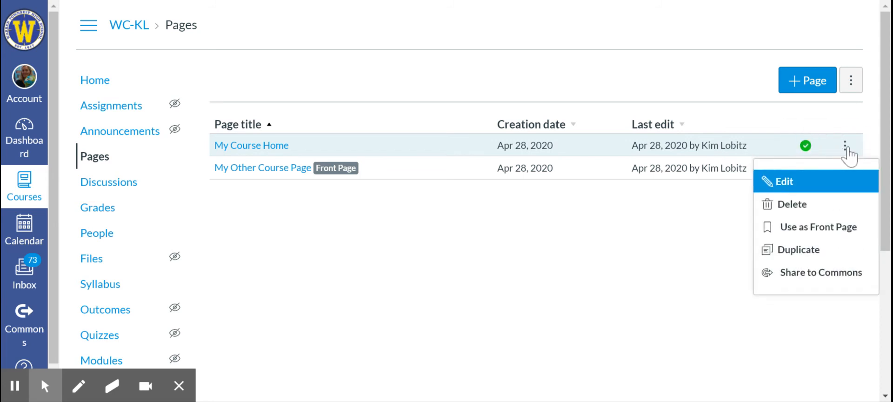
left_click(805, 237)
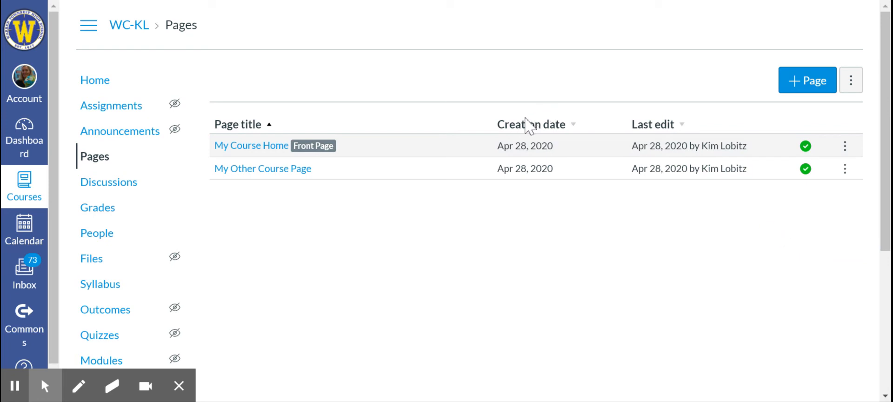
Publish the course from its home view with Pages Front Page (My Course Home) as the course home page
left_click(93, 83)
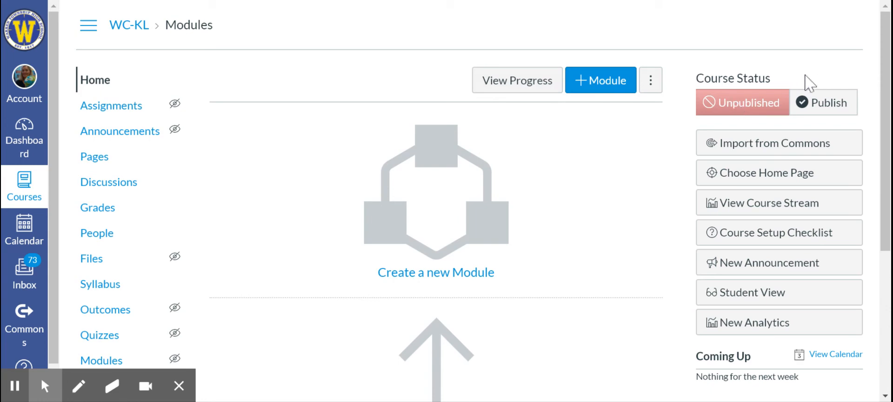
left_click(810, 113)
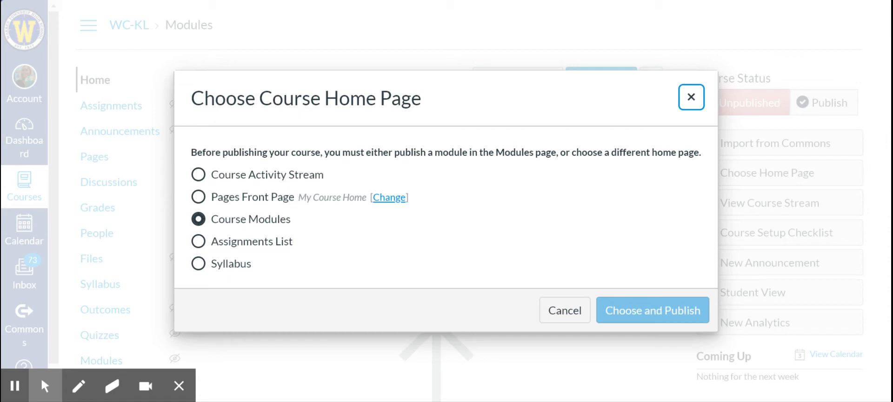
left_click(197, 198)
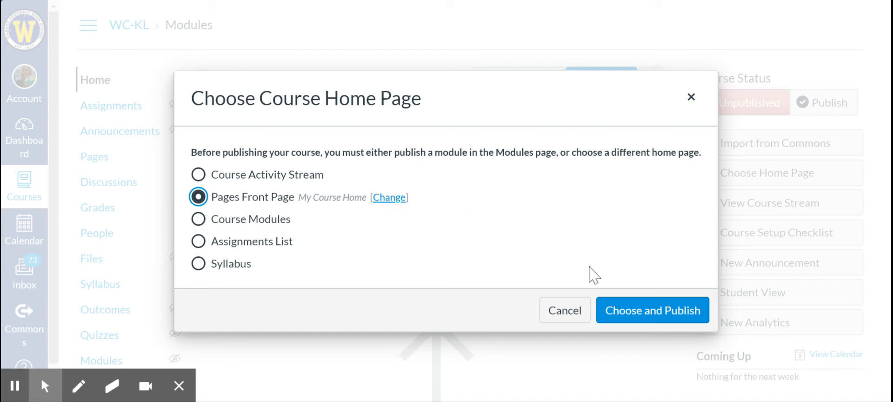
left_click(638, 312)
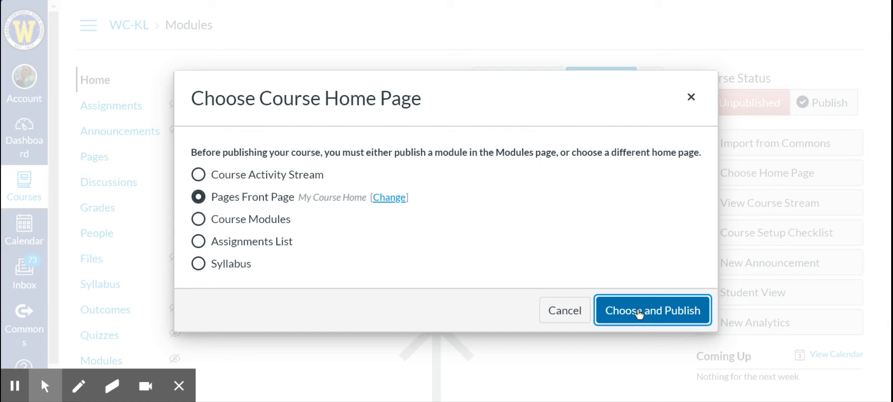
left_click(639, 312)
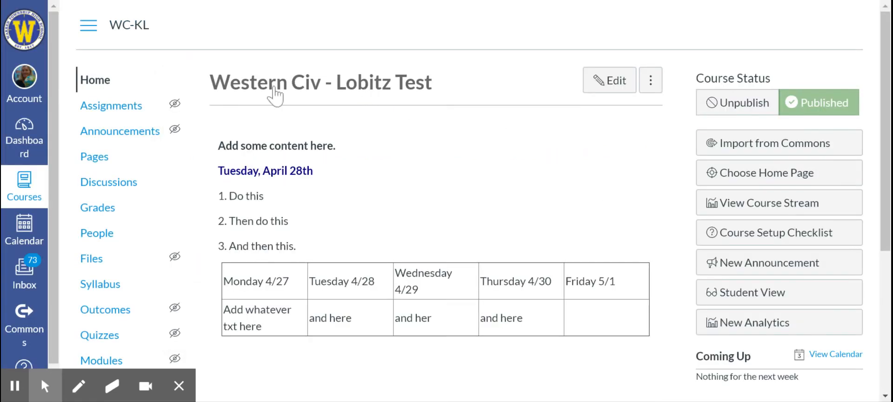
Check how the course home page and its table adapt to narrower and wider browser windows, ending with the window maximized
left_click(97, 87)
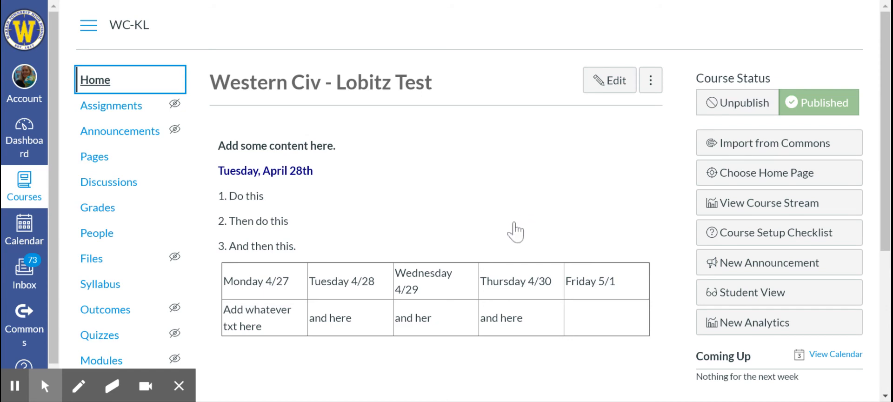
scroll(514, 231, "down", 2)
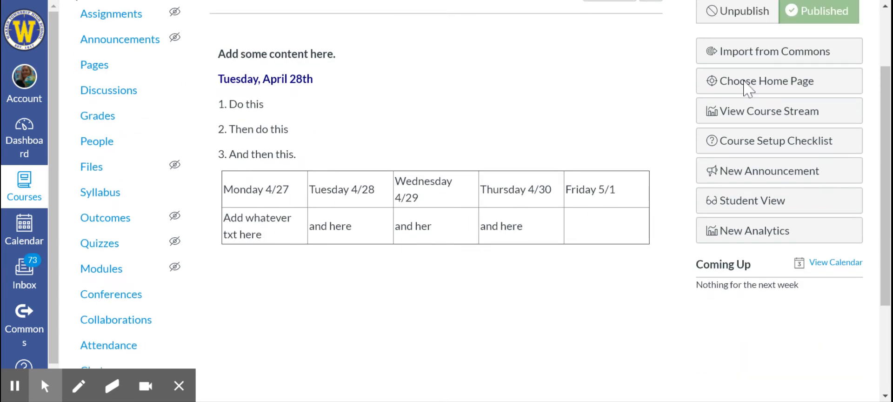
left_click(762, 1)
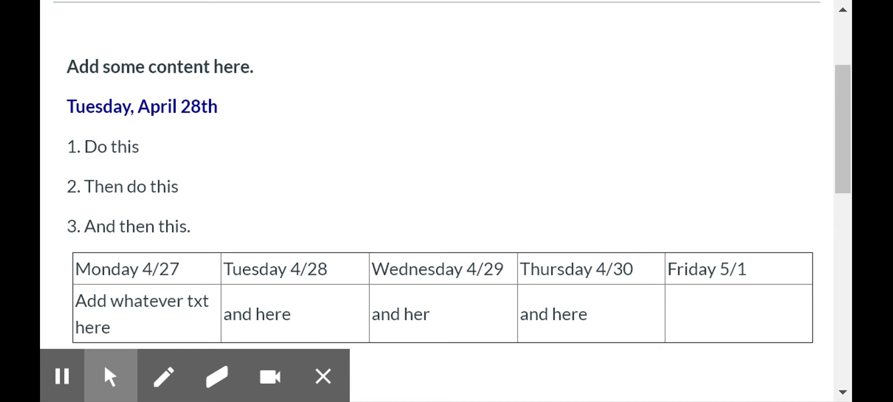
left_click_drag(852, 400, 594, 390)
left_click_drag(731, 396, 836, 401)
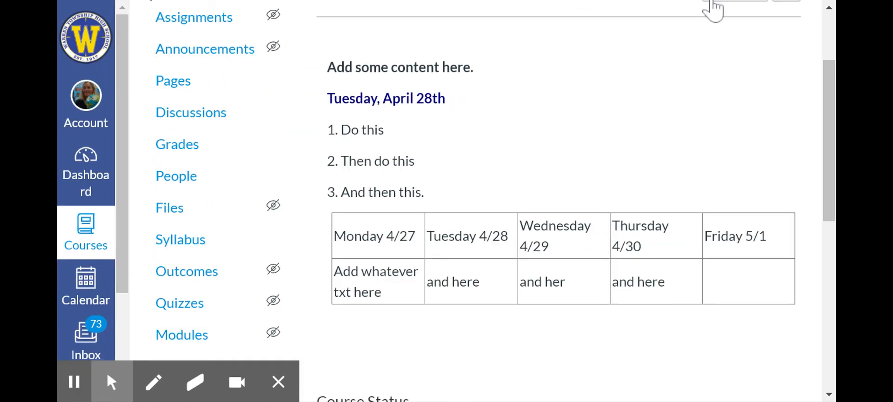
left_click(710, 1)
scroll(495, 116, "up", 2)
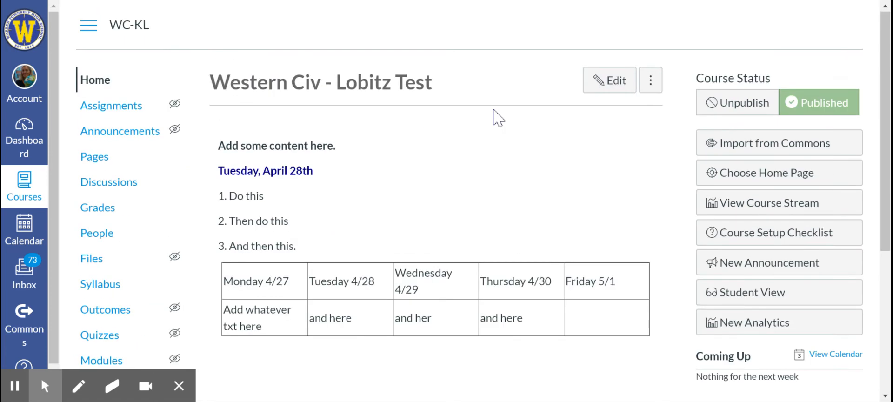
Edit the home page and insert the heading "Wednesday, April 29th" on its own line above "Tuesday, April 28th"
left_click(615, 80)
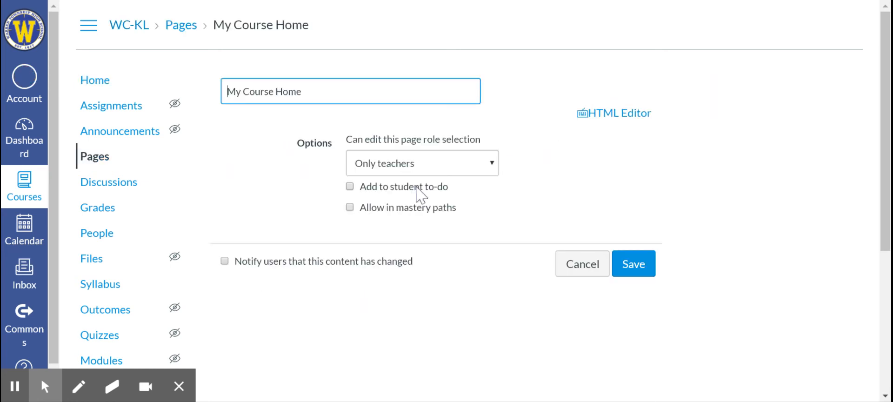
scroll(416, 193, "down", 2)
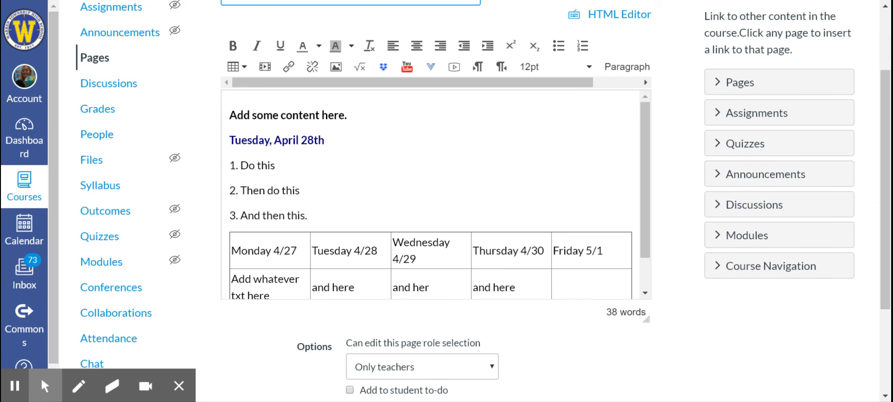
left_click(231, 138)
key("Return")
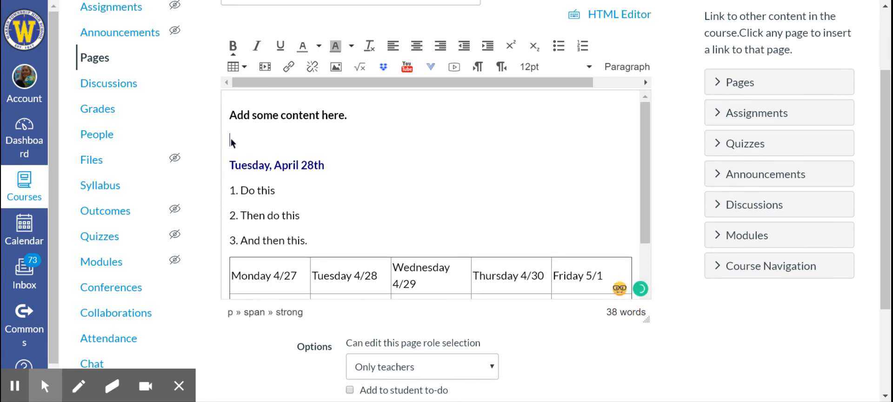
type("Wednesday")
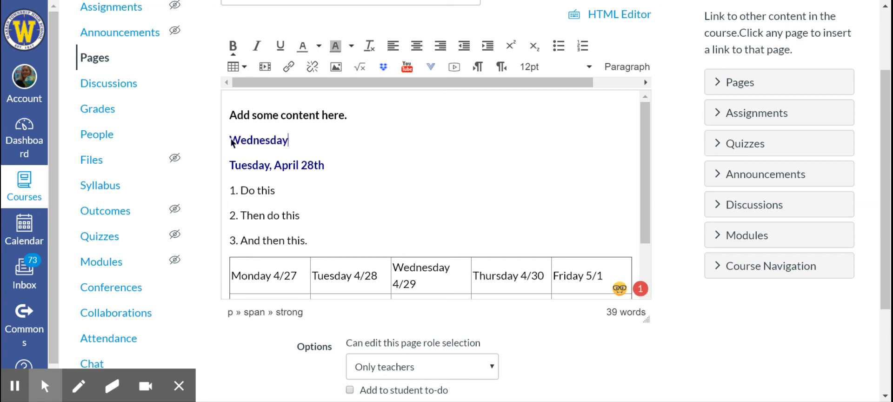
type(", April 29th")
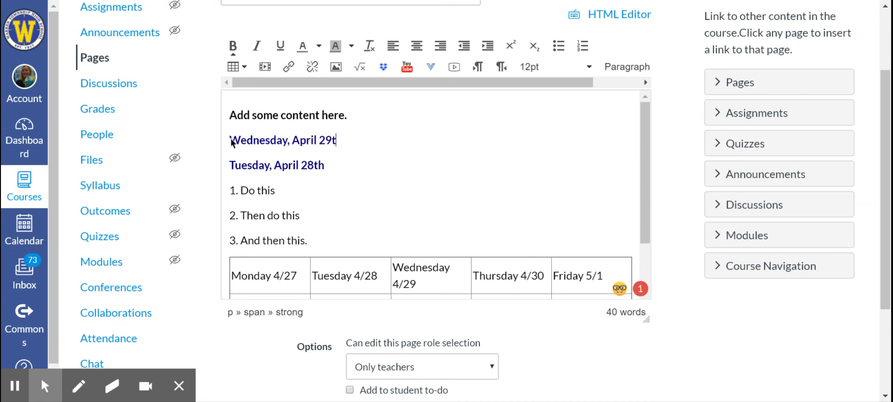
Add a line "1." under the "Wednesday, April 29th" heading and color it black
key("Return")
type("1.")
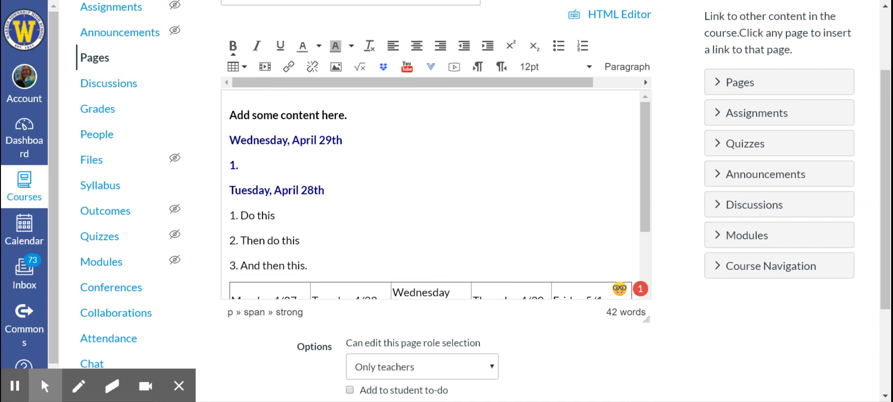
double_click(233, 165)
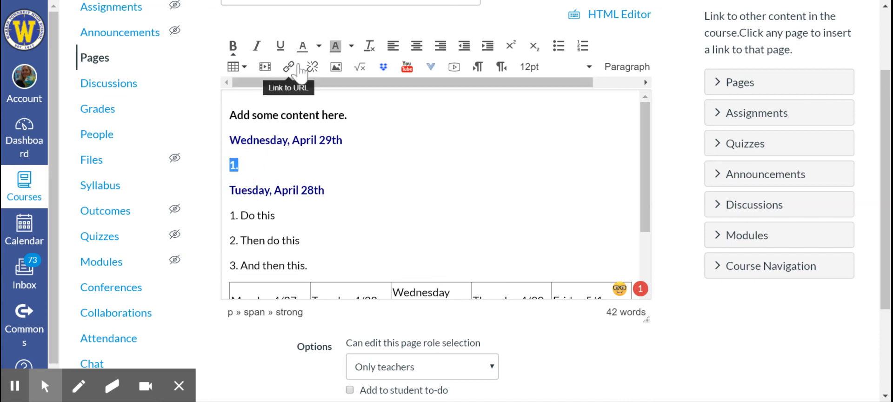
left_click(317, 47)
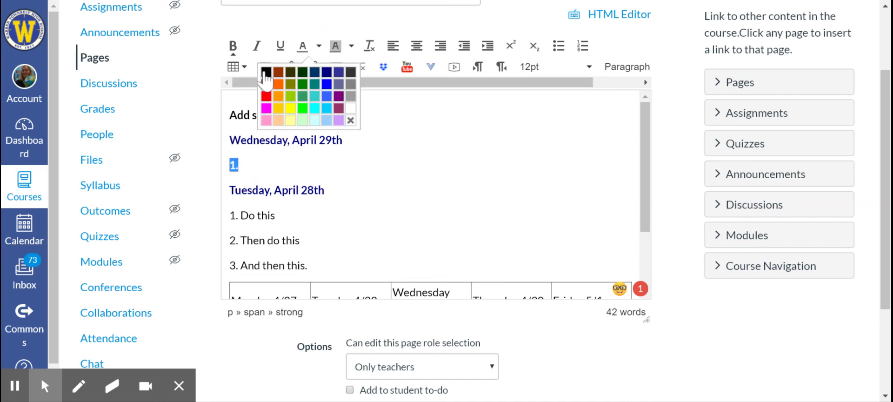
left_click(260, 72)
key("Right")
Add the lines "2." and "3." below "1." in the Wednesday section
key("Return")
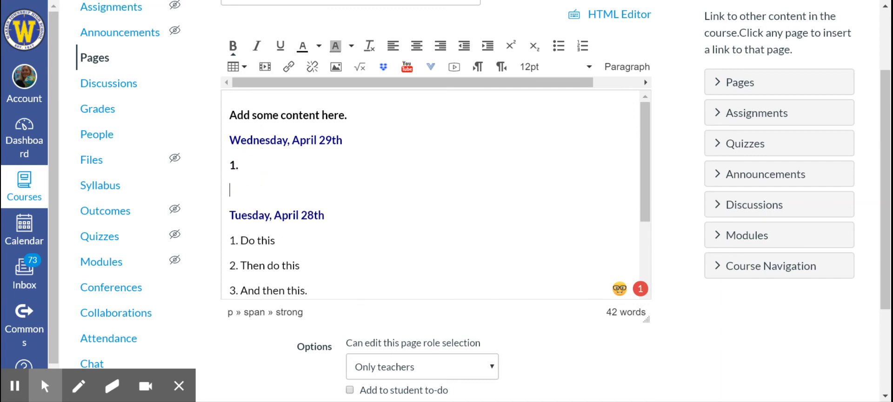
type("2")
key("Page_Down")
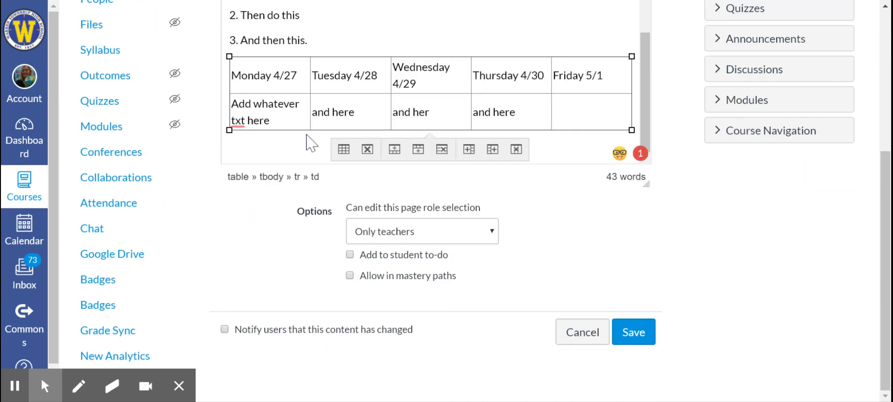
scroll(309, 140, "up", 3)
left_click(239, 55)
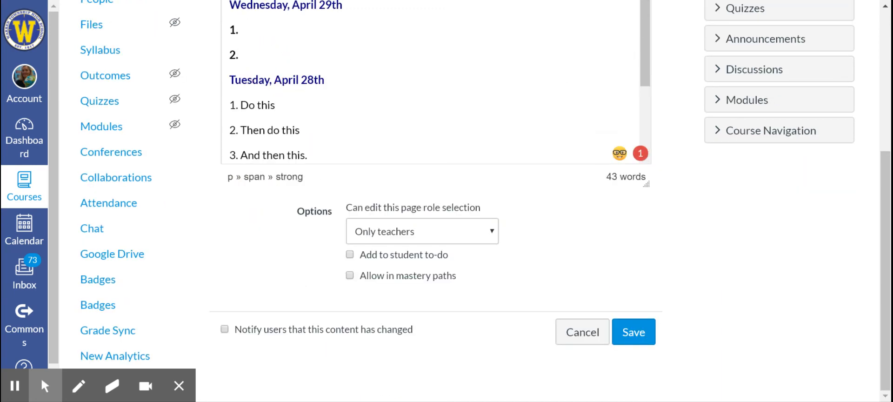
key("Return")
type("3.")
Delete the weekly table below Tuesday's numbered items
scroll(266, 67, "down", 3)
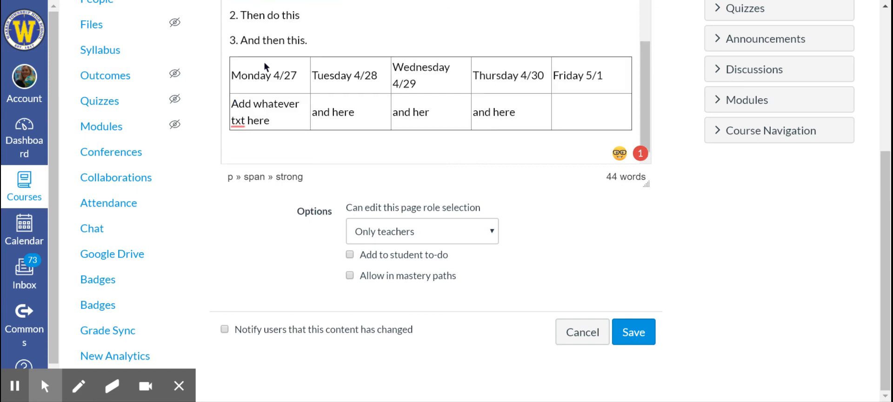
left_click(266, 70)
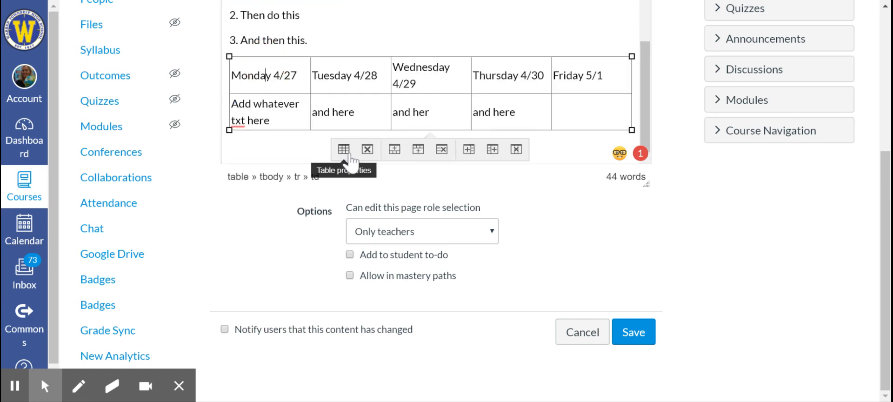
left_click(367, 150)
scroll(433, 84, "up", 1)
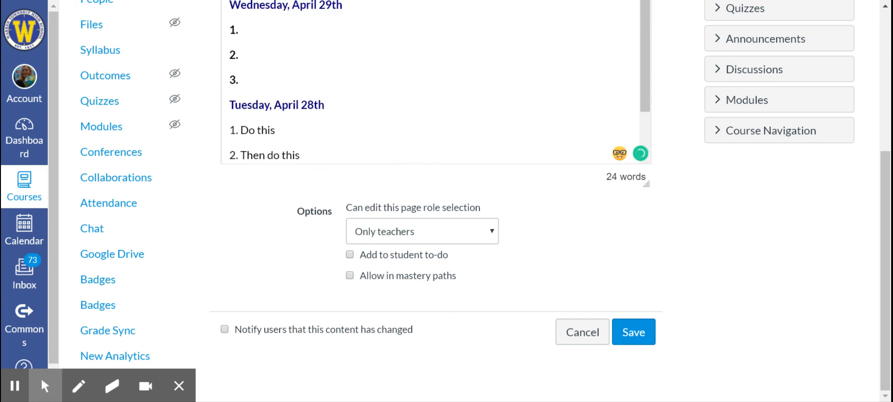
scroll(420, 100, "up", 3)
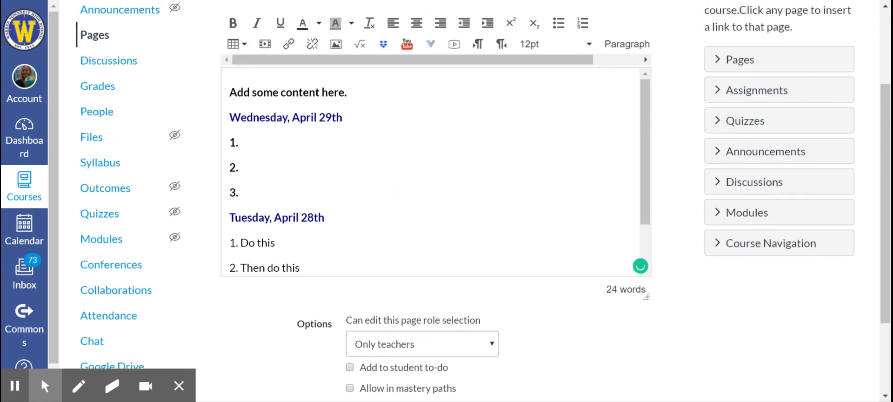
Save the edited My Course Home page, review its content, and go back to the course home
scroll(548, 311, "down", 2)
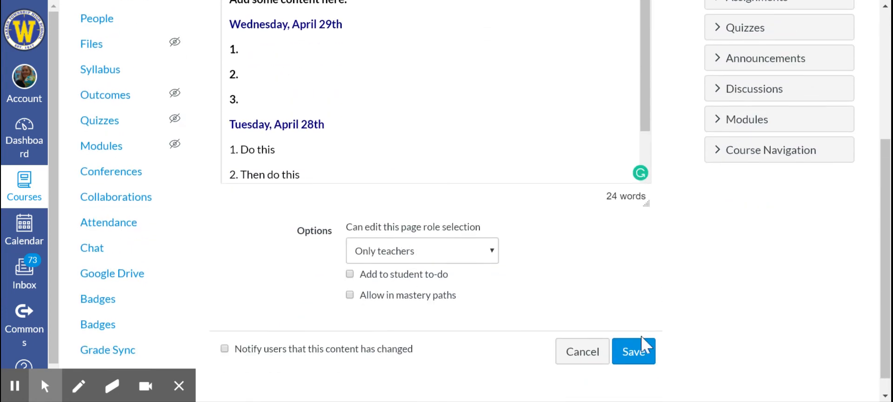
left_click(637, 353)
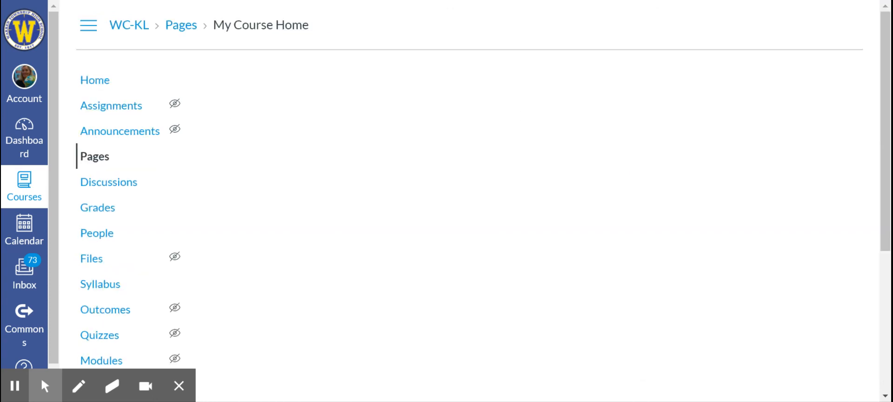
scroll(483, 186, "down", 5)
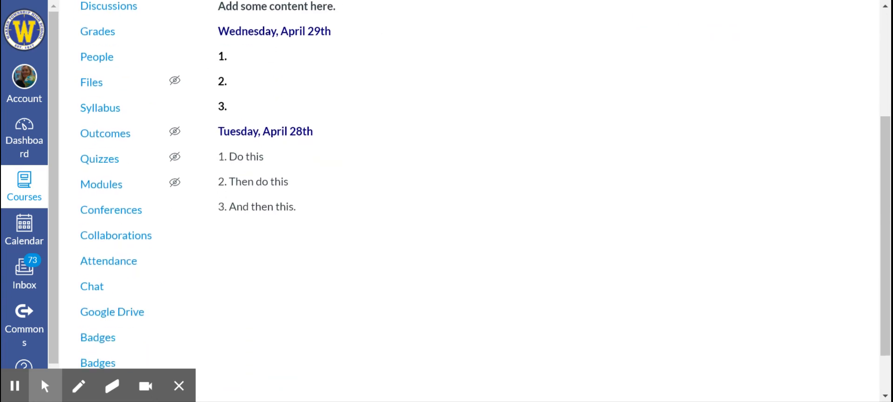
scroll(484, 186, "up", 5)
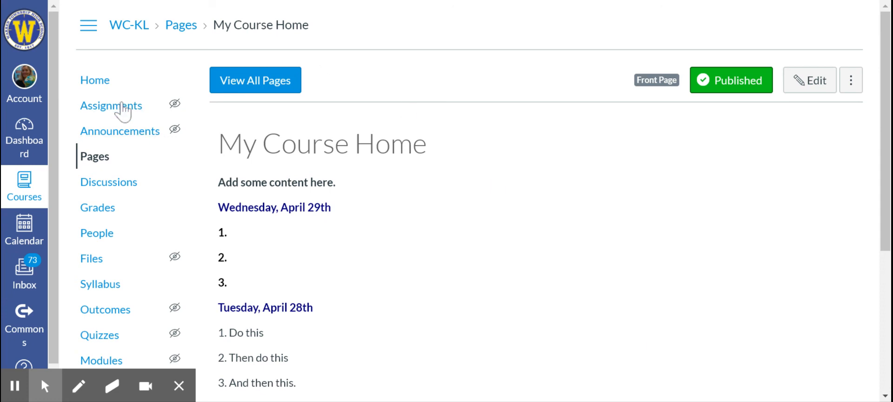
left_click(100, 90)
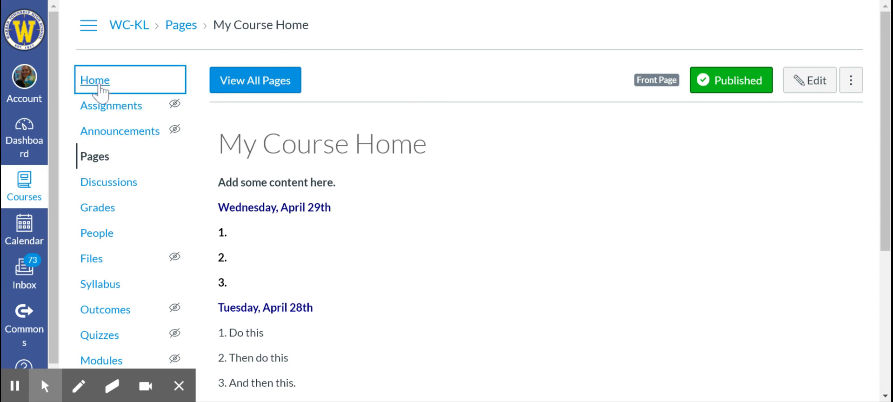